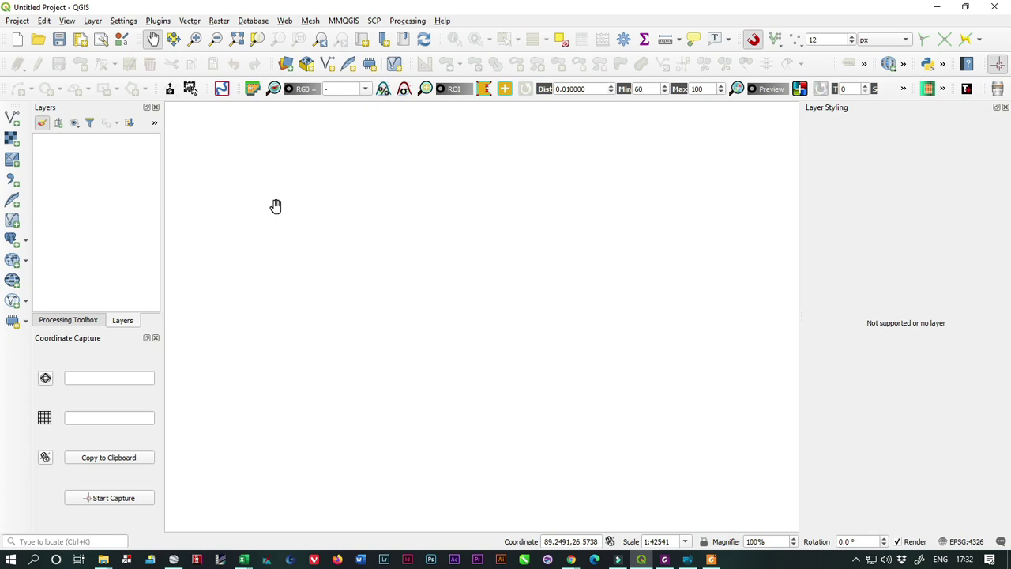
- Add a Google Satellite basemap layer to the project with the Tile+ plugin
click(124, 21)
mouse_move(158, 21)
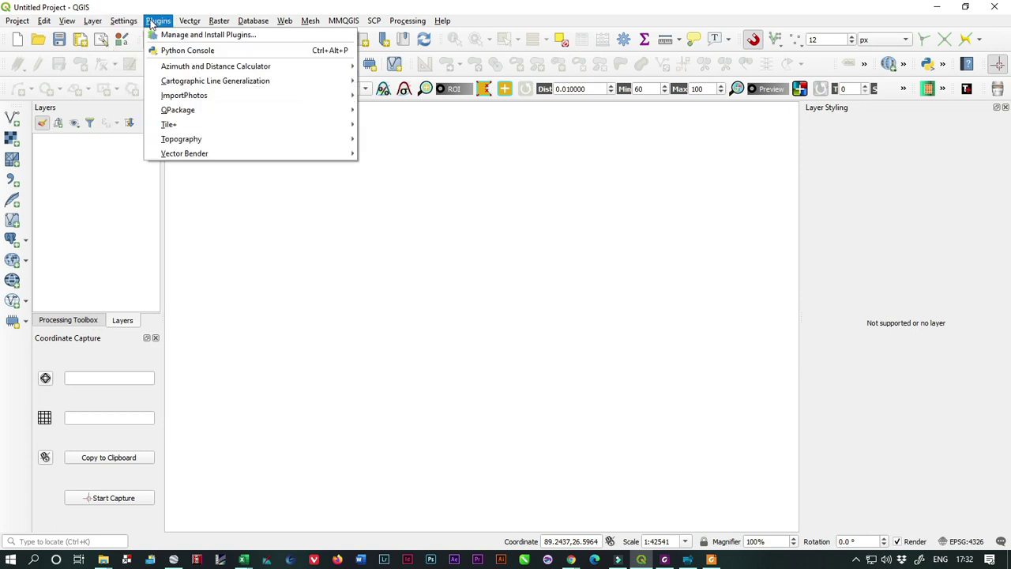
mouse_move(199, 131)
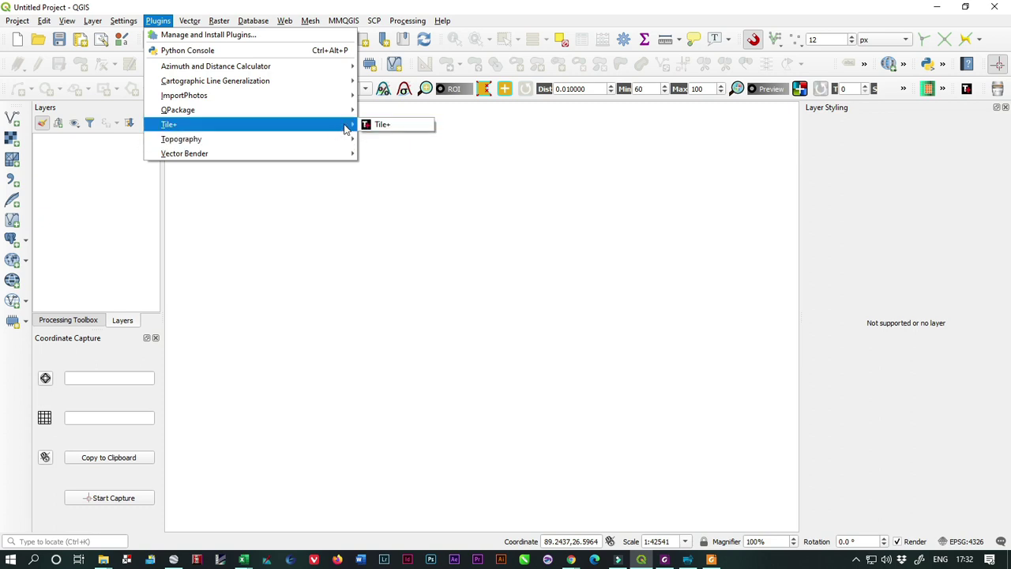
click(384, 126)
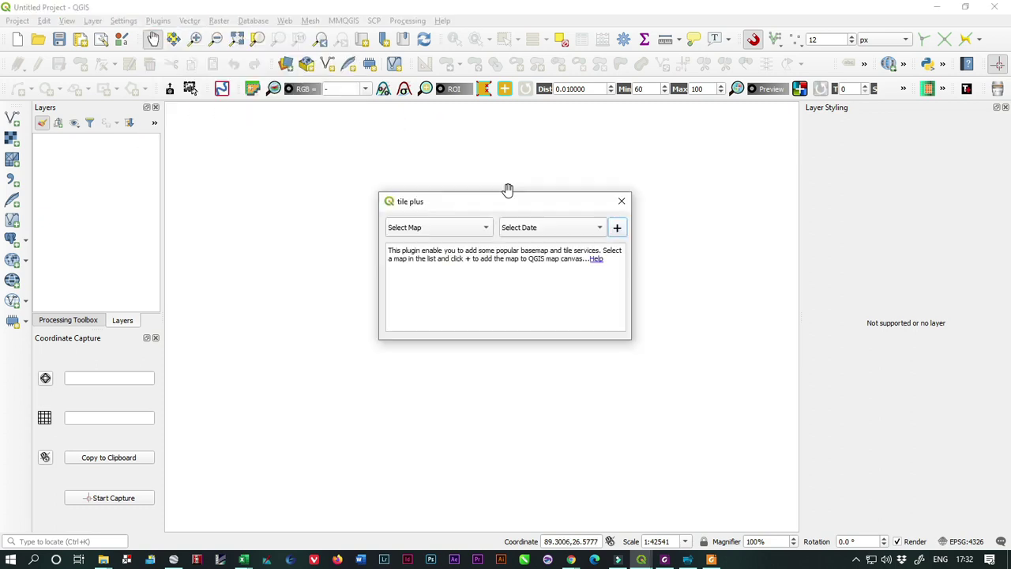
click(482, 228)
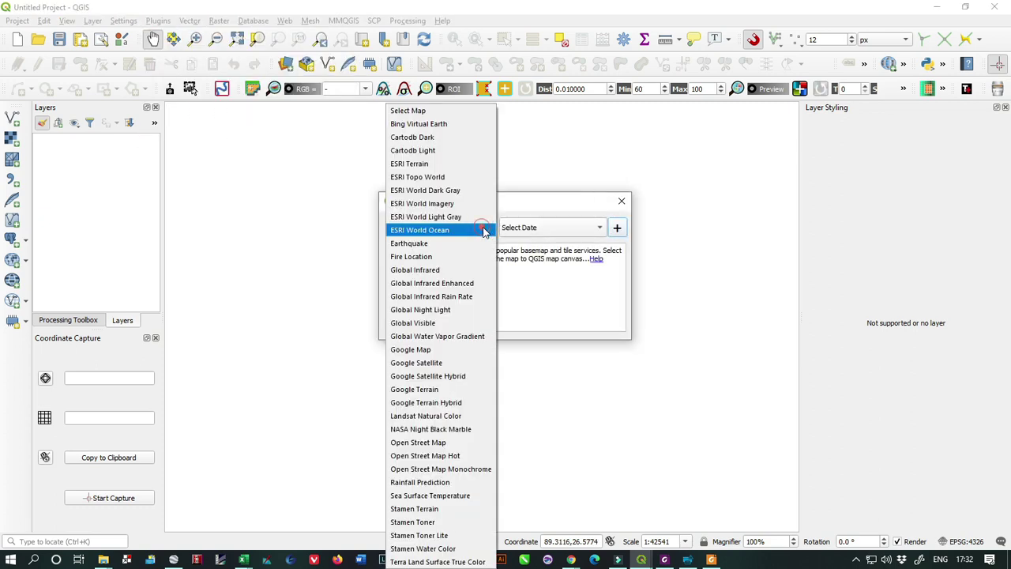
click(462, 365)
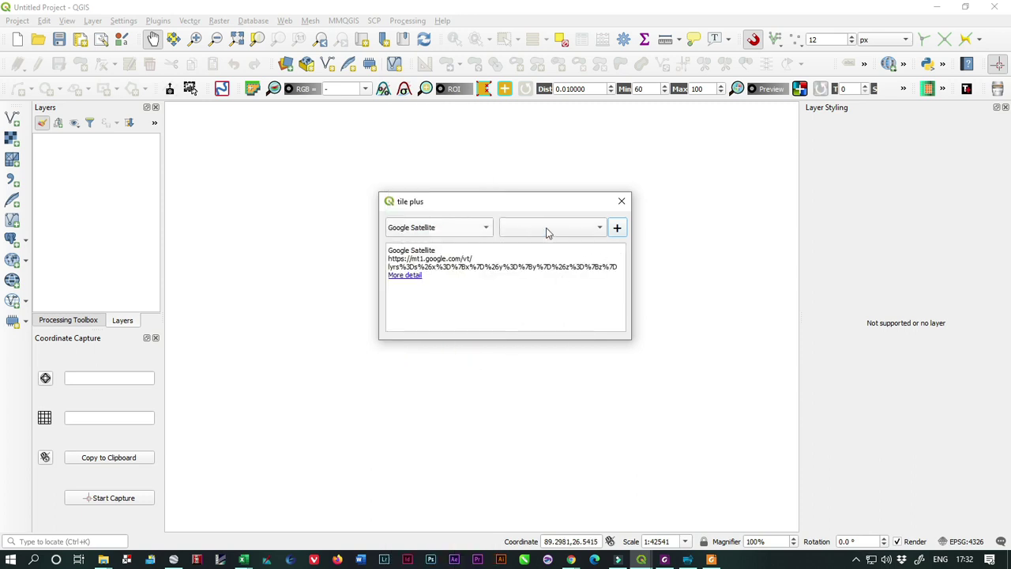
click(617, 228)
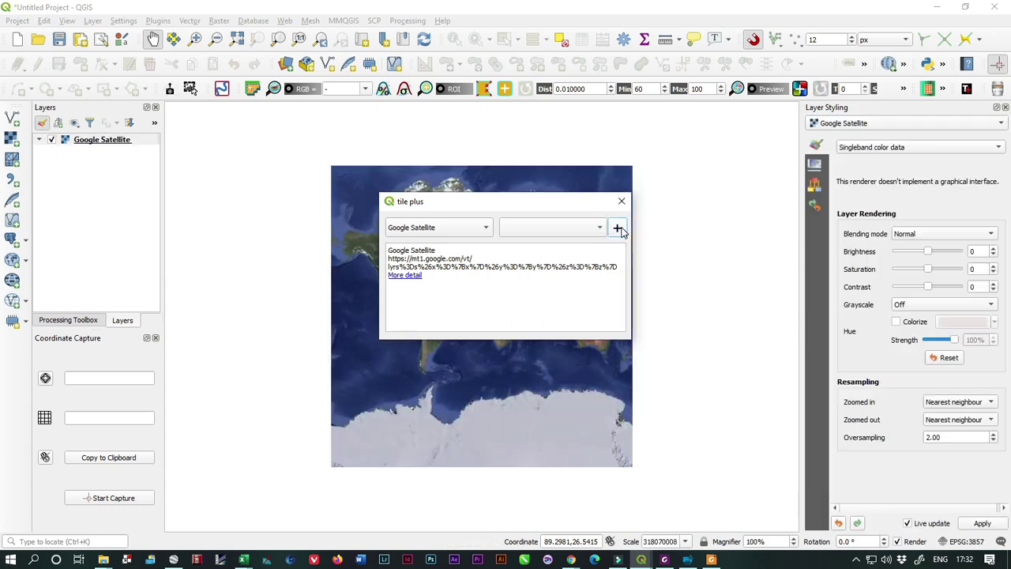
- Zoom and pan the satellite map from the world view toward Asia and the plains below the hills
click(621, 204)
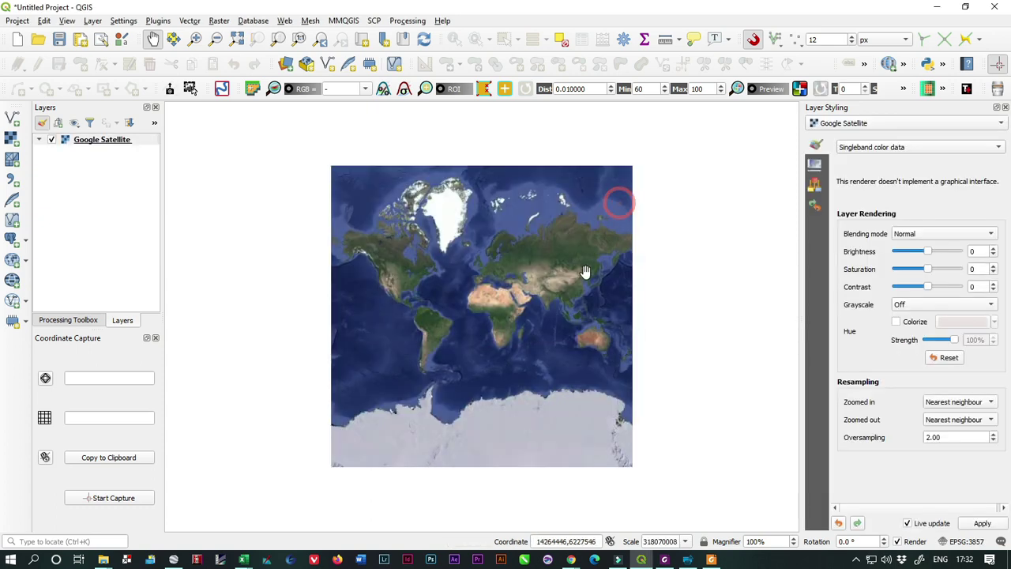
scroll(589, 299, up, 2)
drag(587, 295, 323, 239)
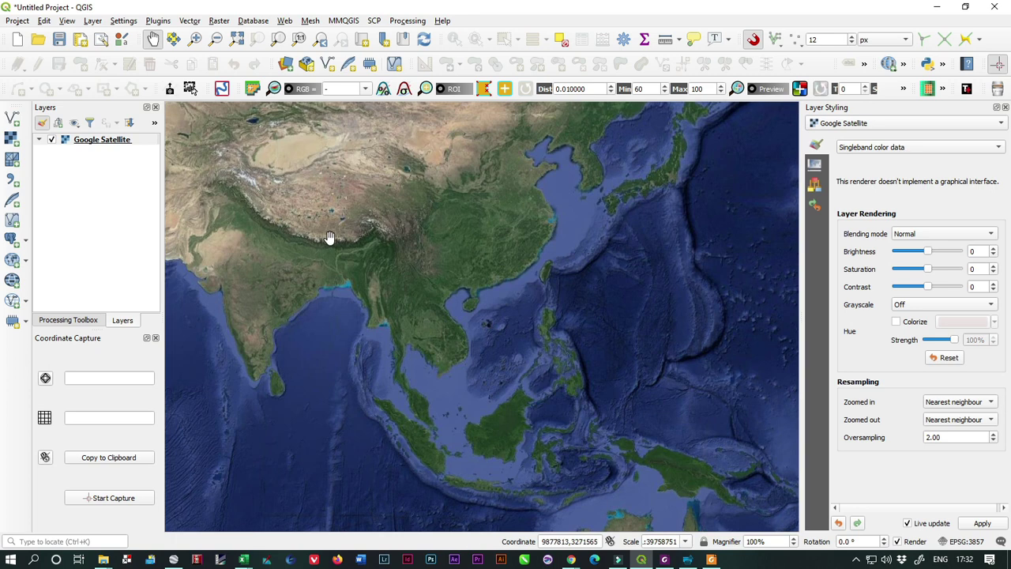
scroll(308, 269, up, 5)
scroll(320, 355, up, 1)
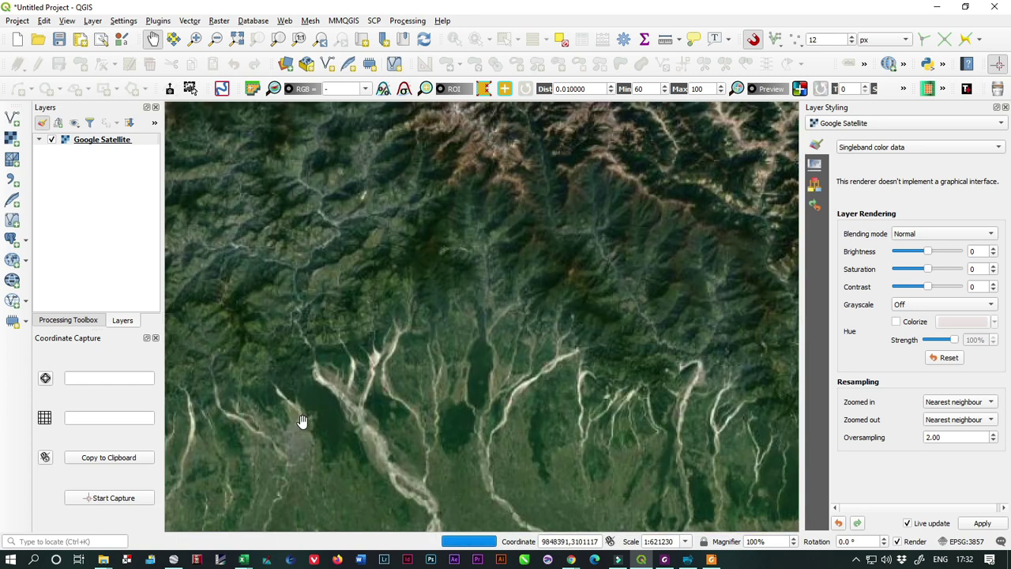
drag(301, 417, 625, 278)
- Zoom in further and centre the stadium at roughly 1:4853 scale
scroll(772, 271, up, 2)
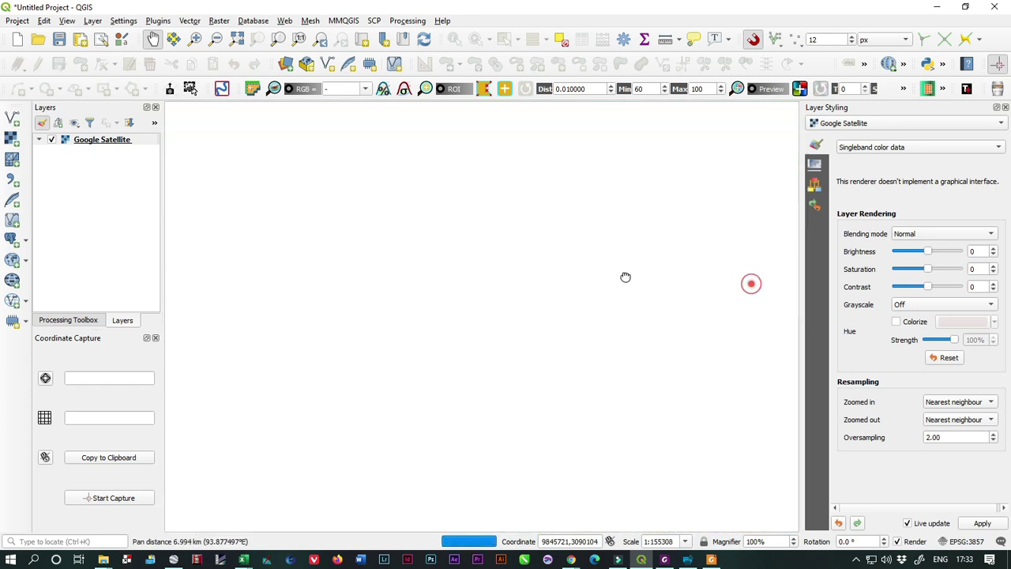
scroll(627, 289, up, 3)
scroll(537, 354, up, 1)
scroll(529, 355, down, 1)
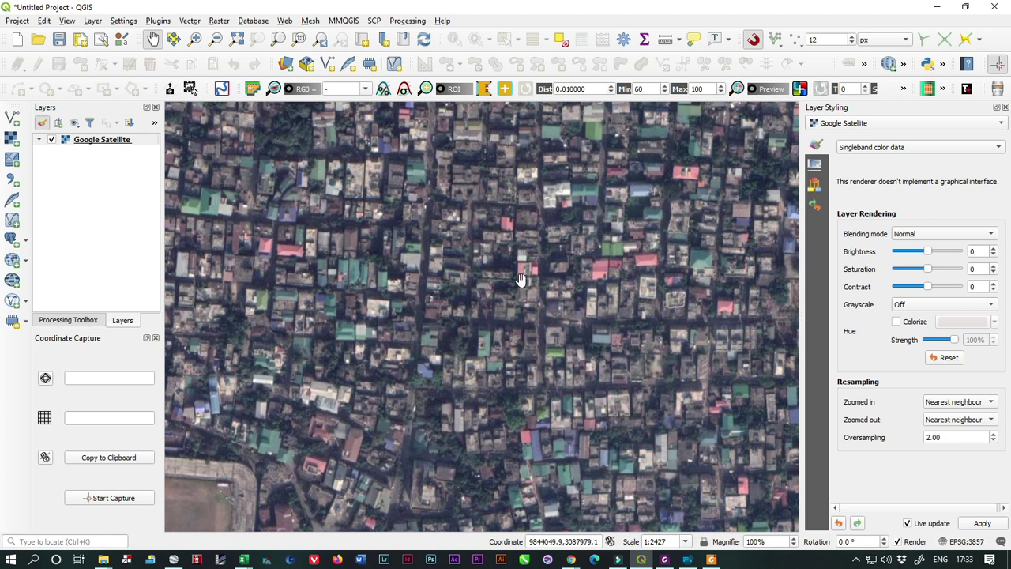
drag(407, 375, 427, 334)
scroll(458, 293, down, 1)
scroll(316, 440, up, 1)
drag(316, 440, 471, 424)
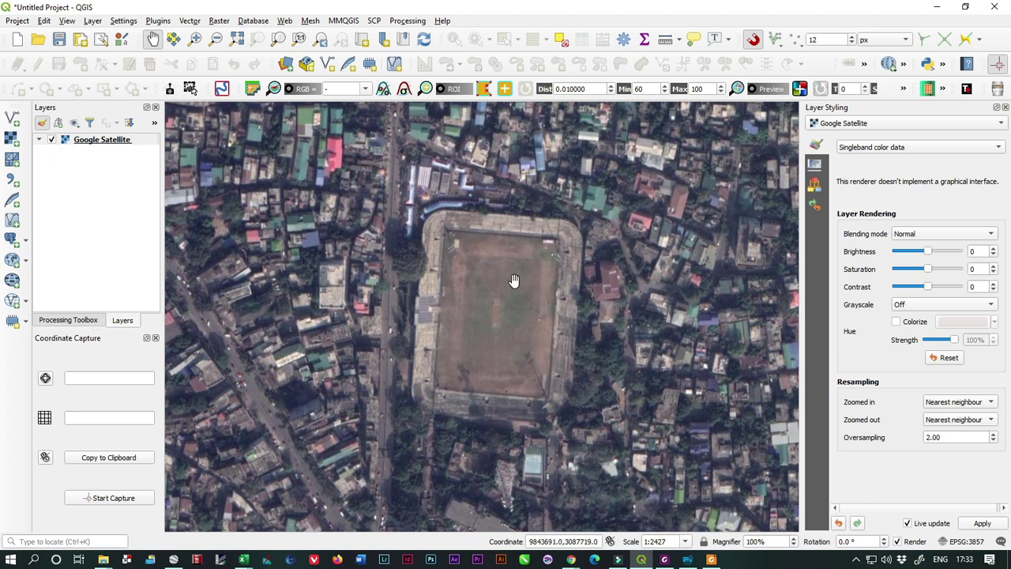
scroll(514, 281, down, 1)
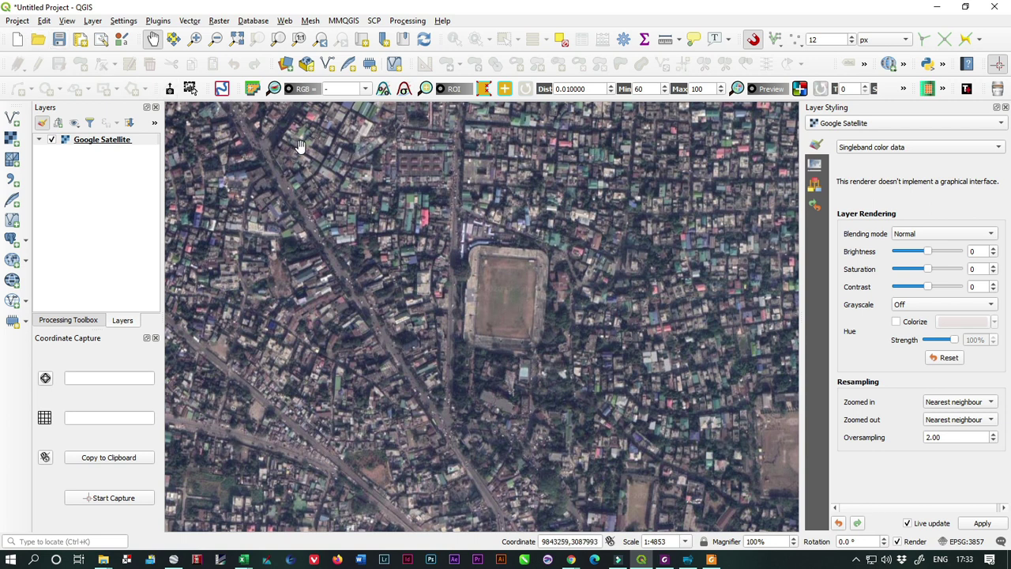
- Create a new print layout titled 'Siliguri, WB'
click(17, 20)
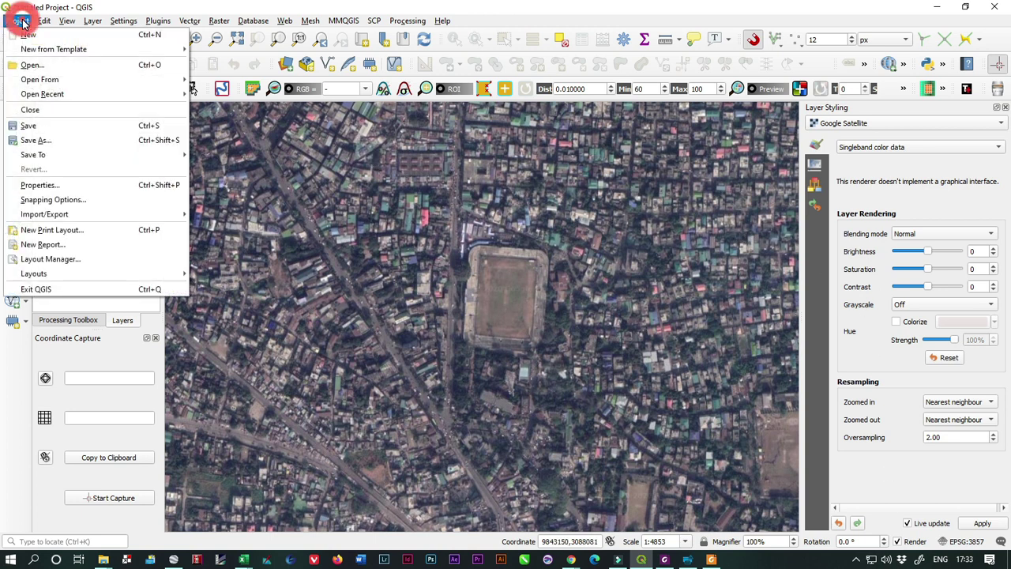
click(53, 232)
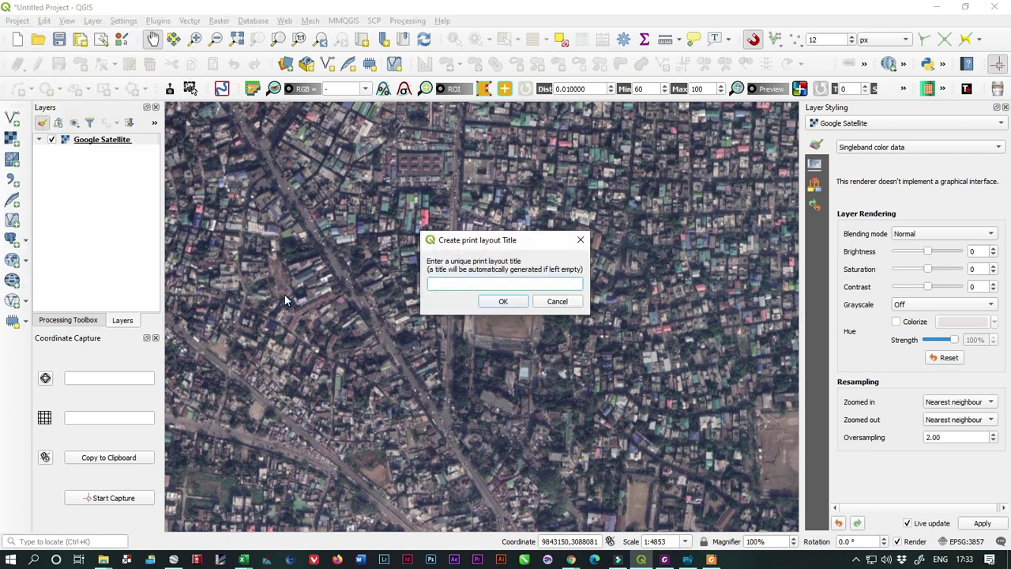
text(Siliguri, WB)
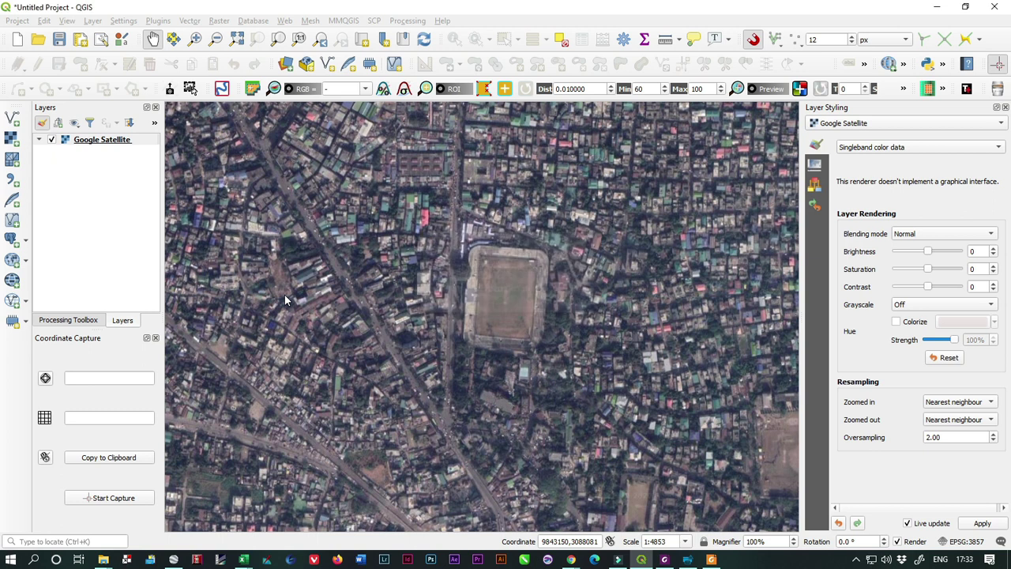
key(Return)
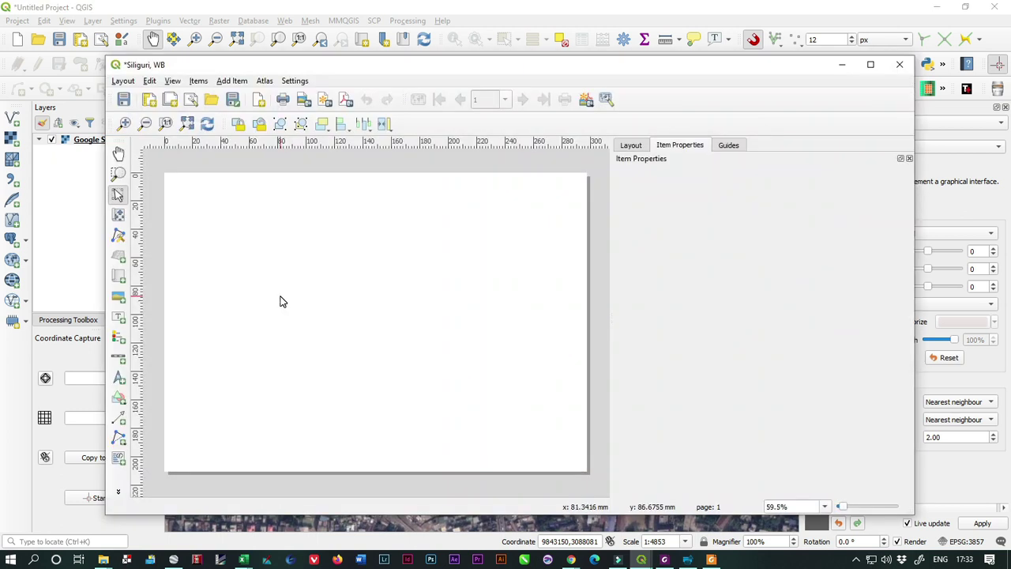
- Add a map frame covering the whole page and maximize the layout window
click(118, 275)
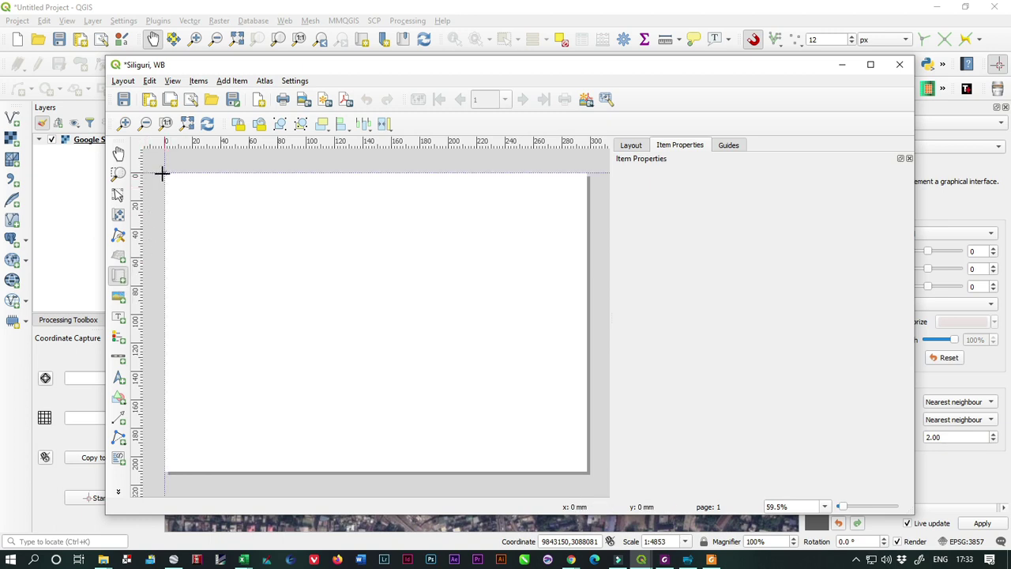
drag(162, 173, 587, 471)
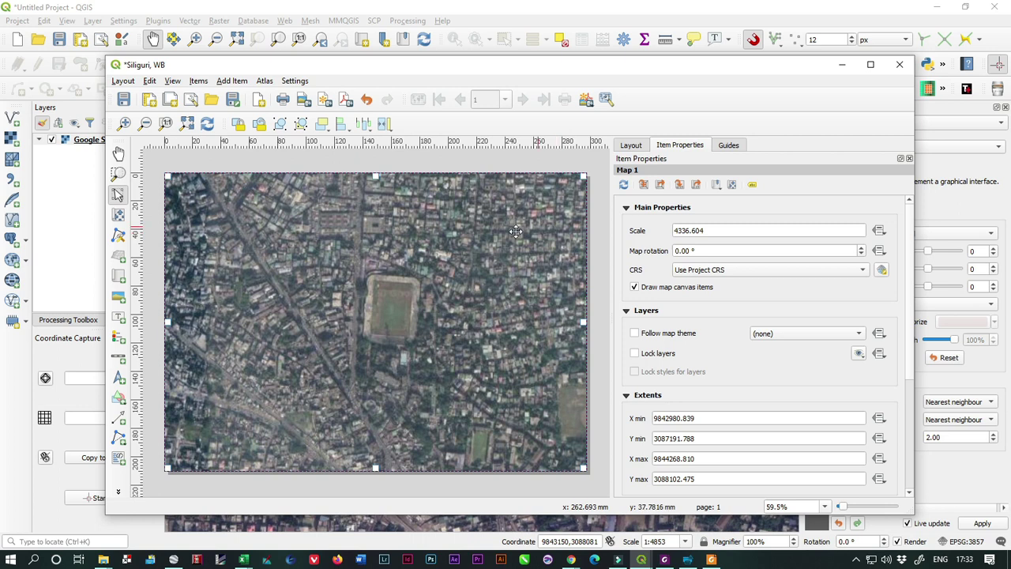
click(871, 64)
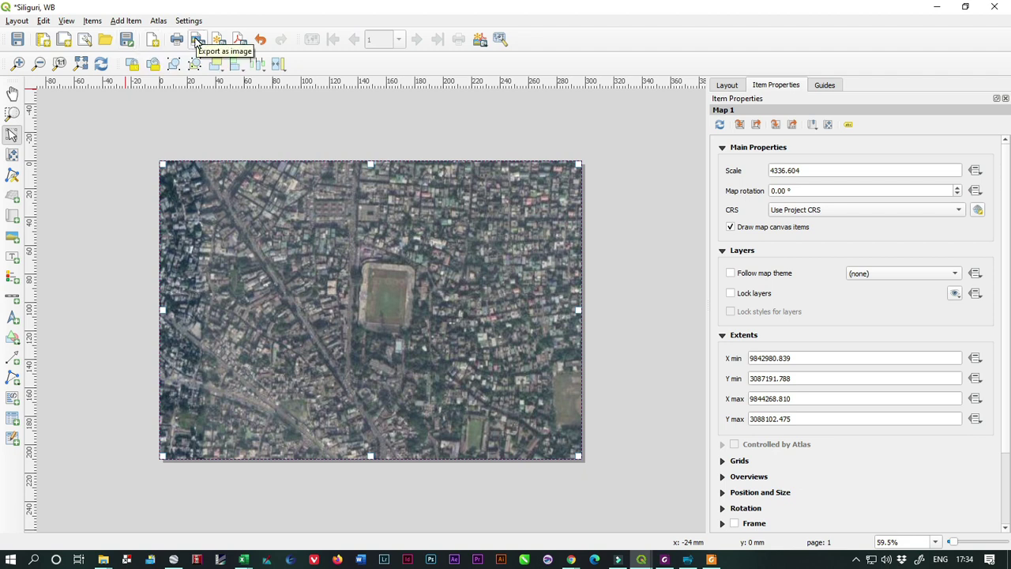
- Export the layout as a TIF image named Siliguri, WB.tif in the Downloads folder
click(22, 23)
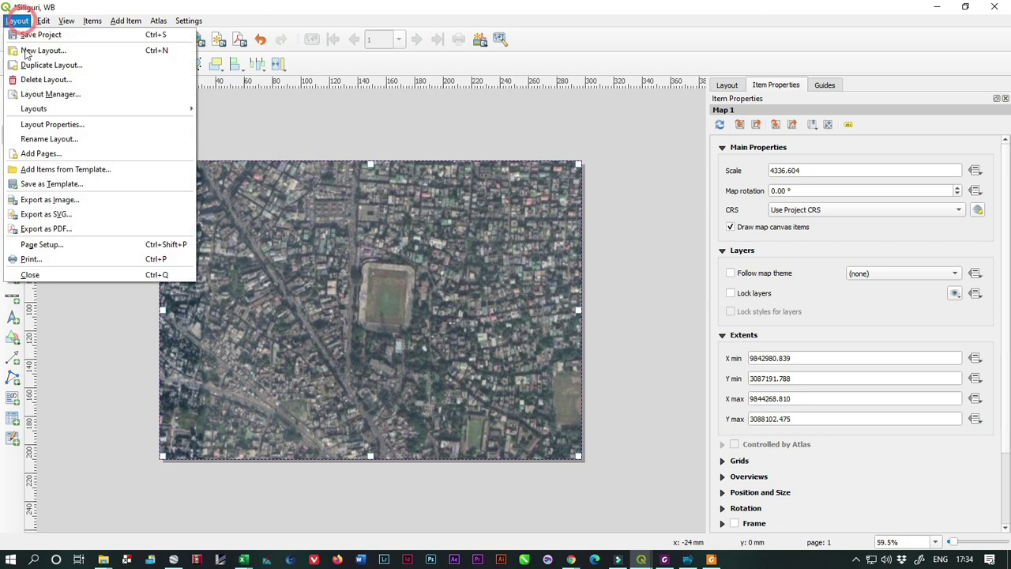
click(86, 200)
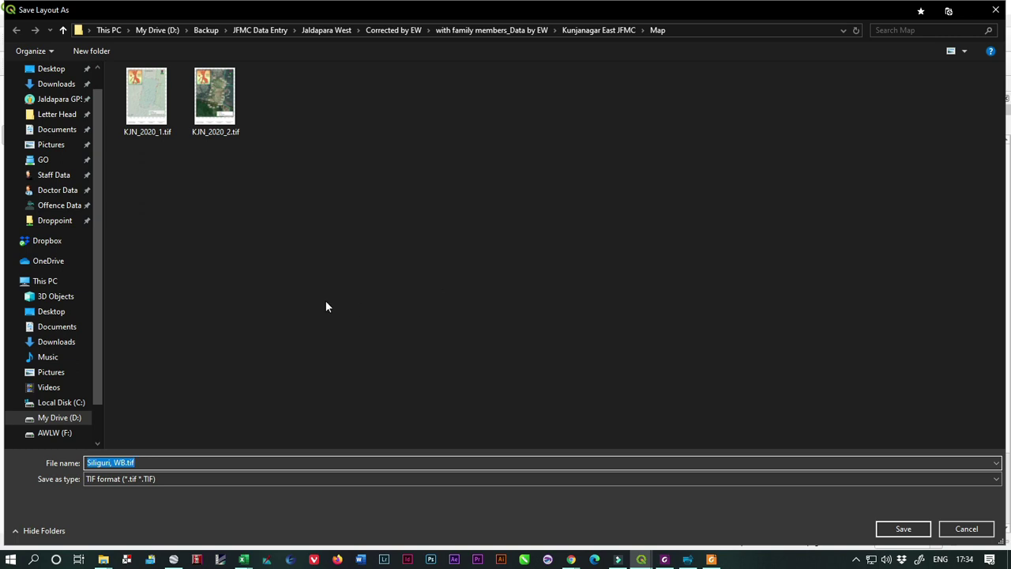
click(102, 480)
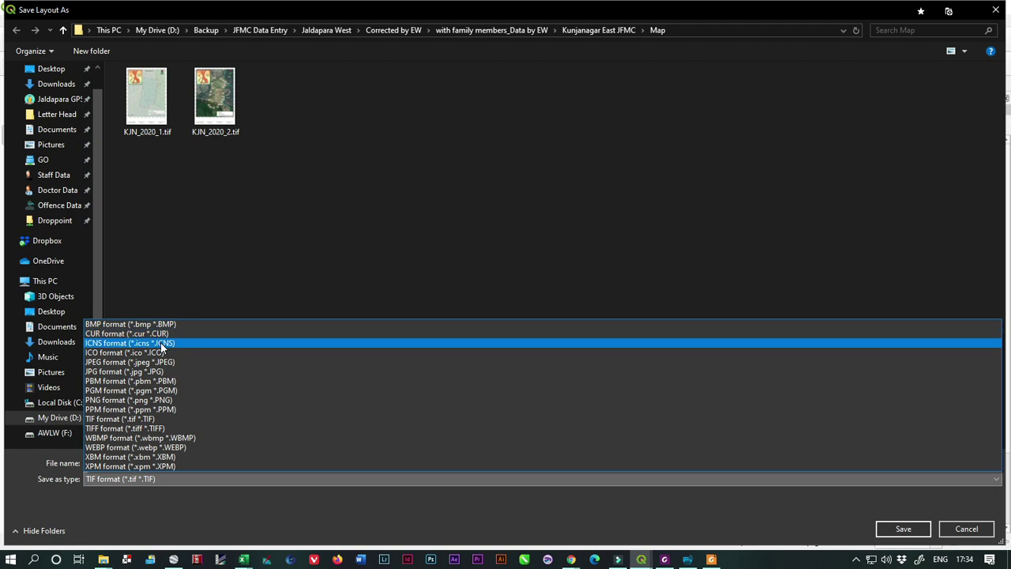
click(147, 420)
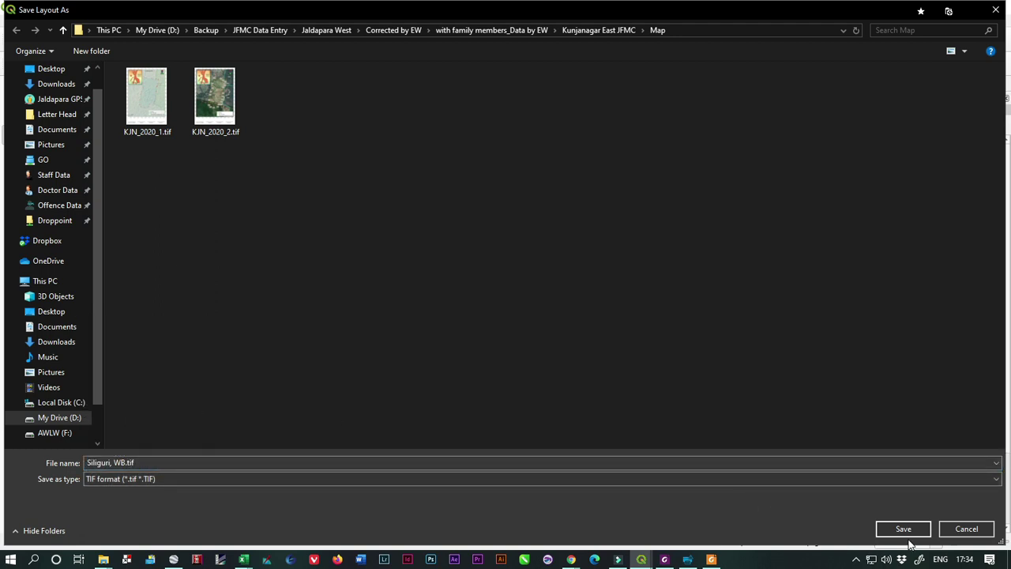
click(53, 85)
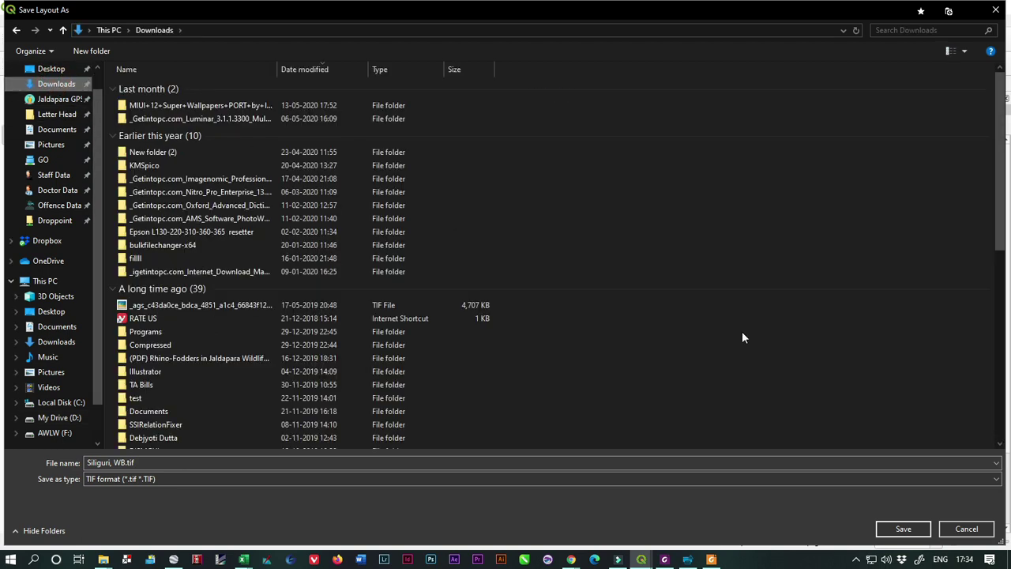
click(890, 535)
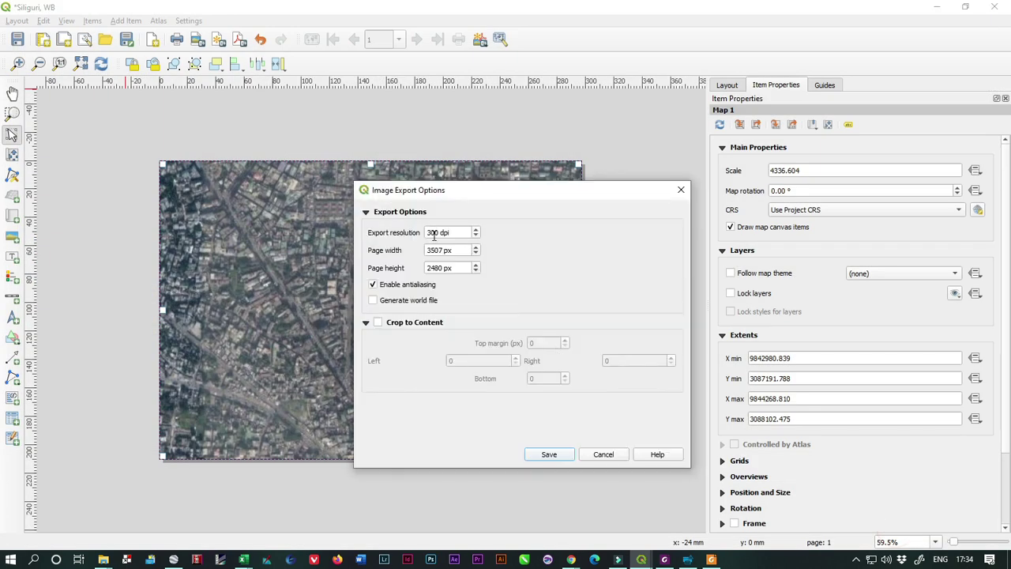
- Raise the export resolution to 800 dpi and export the layout image
drag(476, 191, 447, 178)
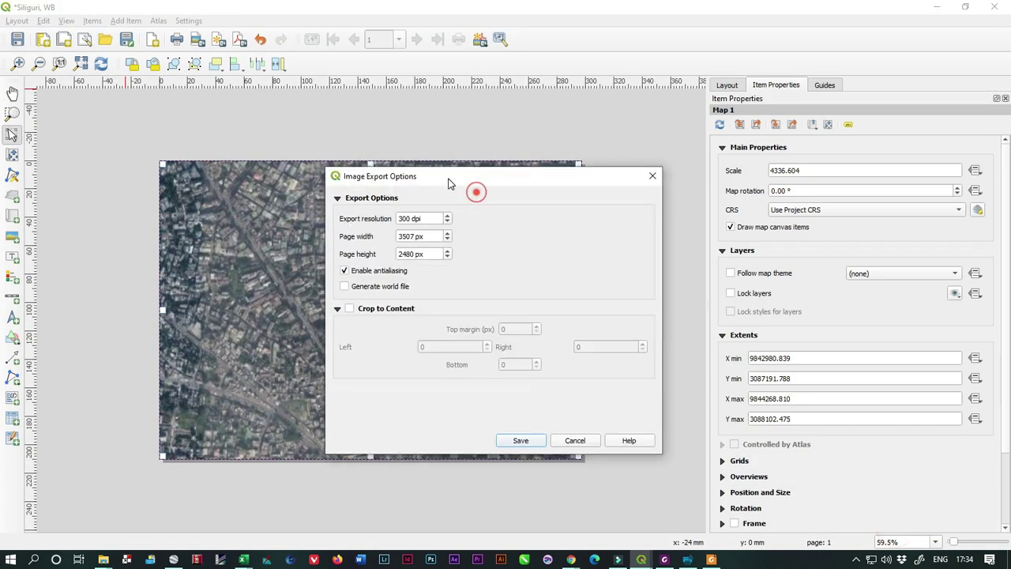
double_click(410, 220)
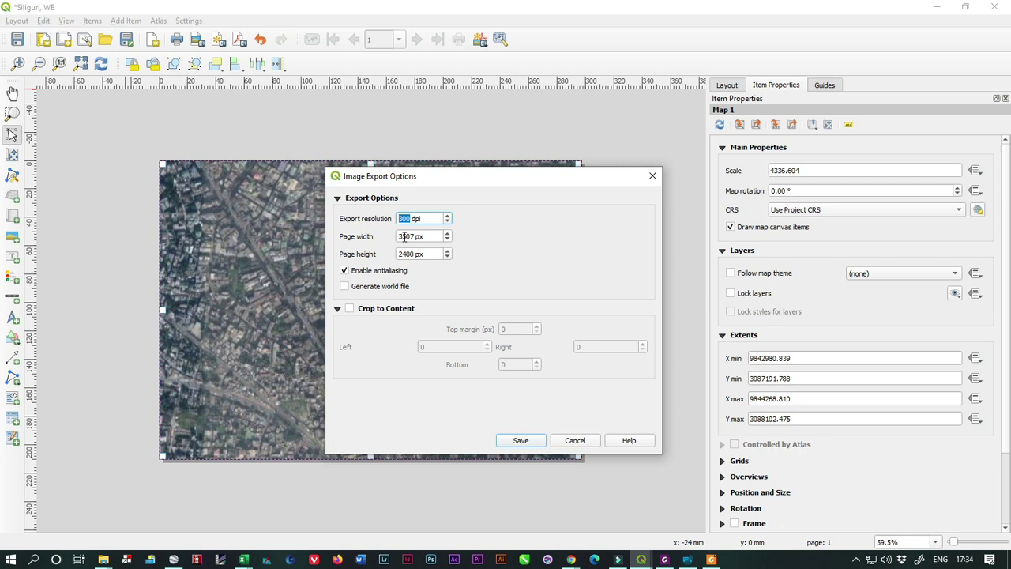
text(8)
click(521, 441)
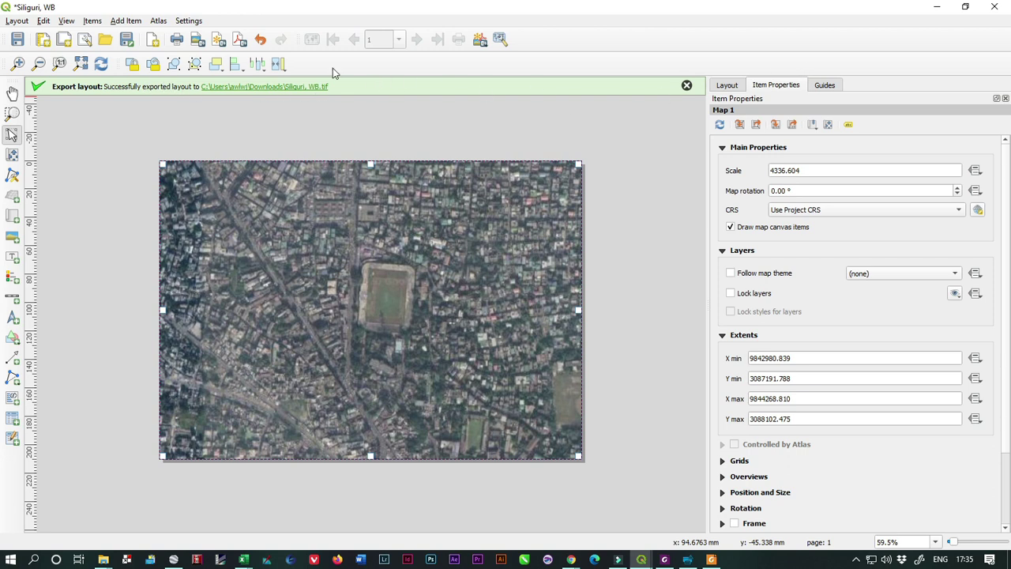
- Close the print layout and remove the Google Satellite layer from the project
click(995, 6)
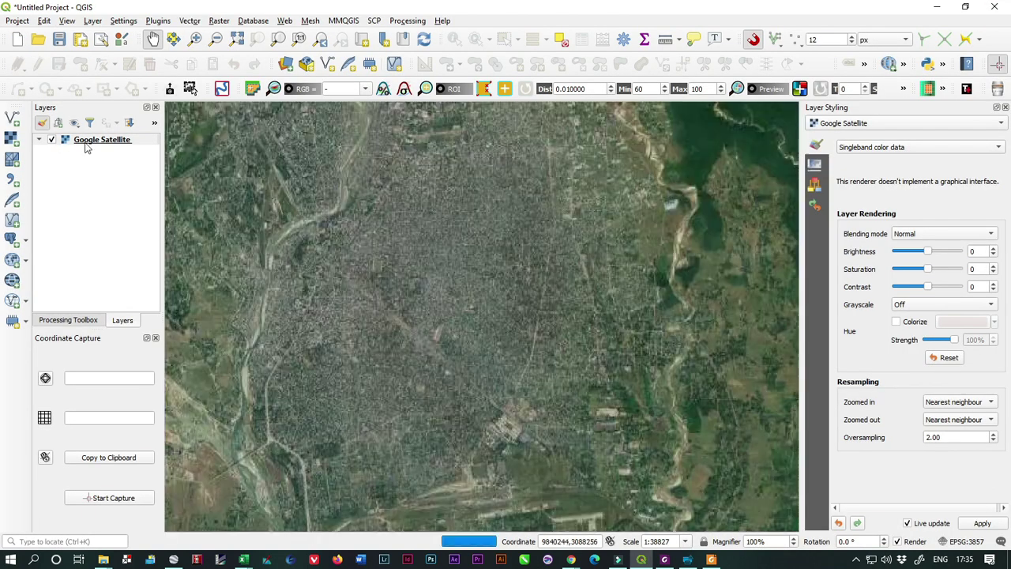
click(86, 144)
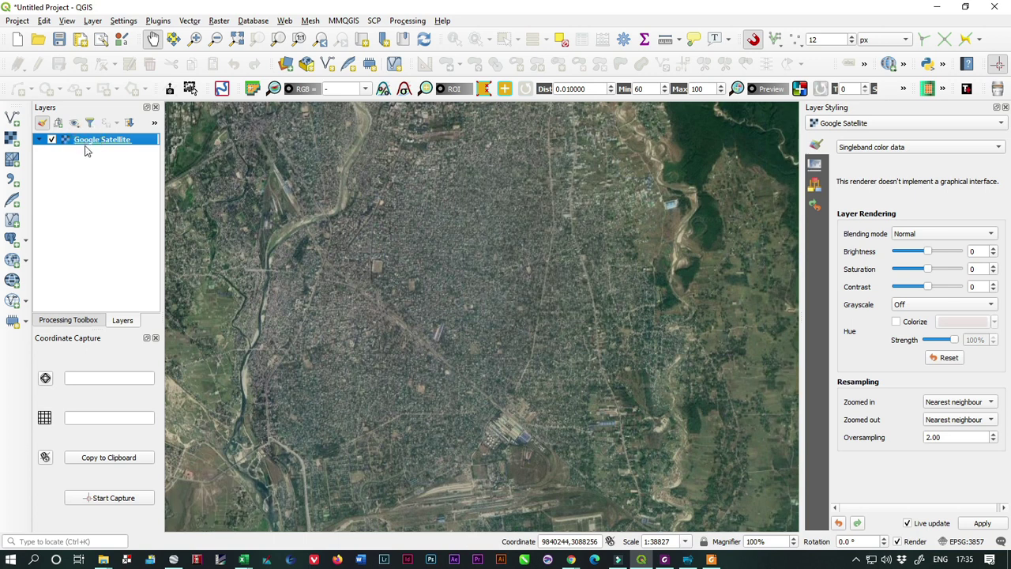
key(ctrl+d)
click(497, 295)
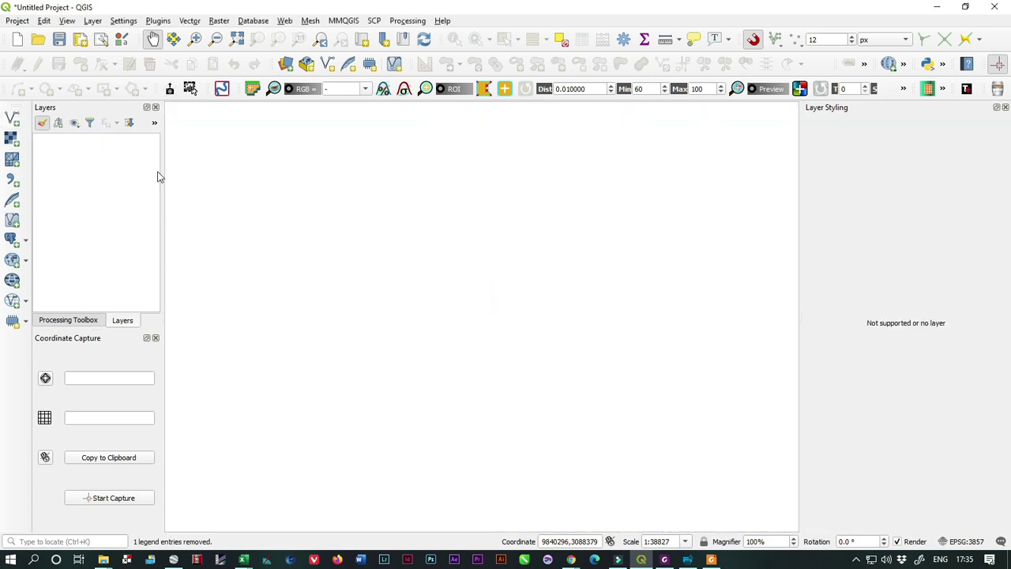
- Load Downloads\Siliguri, WB.tif as a raster layer and centre it in the map view
click(13, 138)
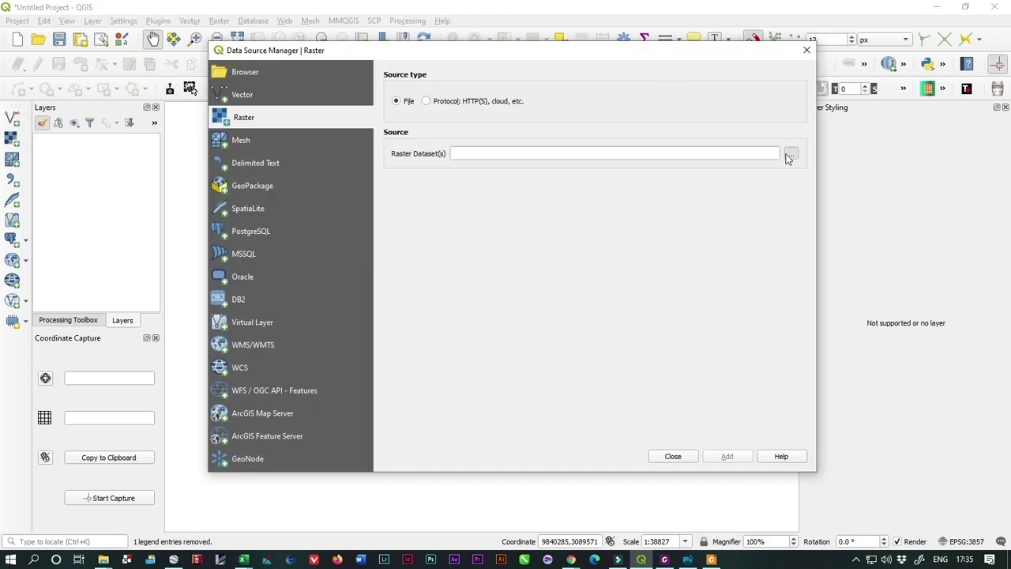
click(790, 155)
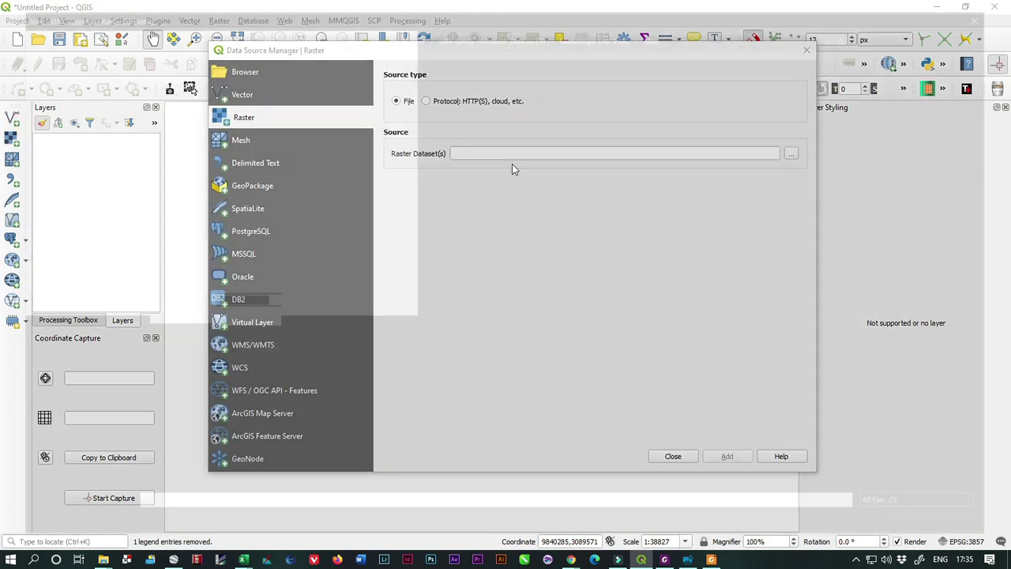
click(57, 109)
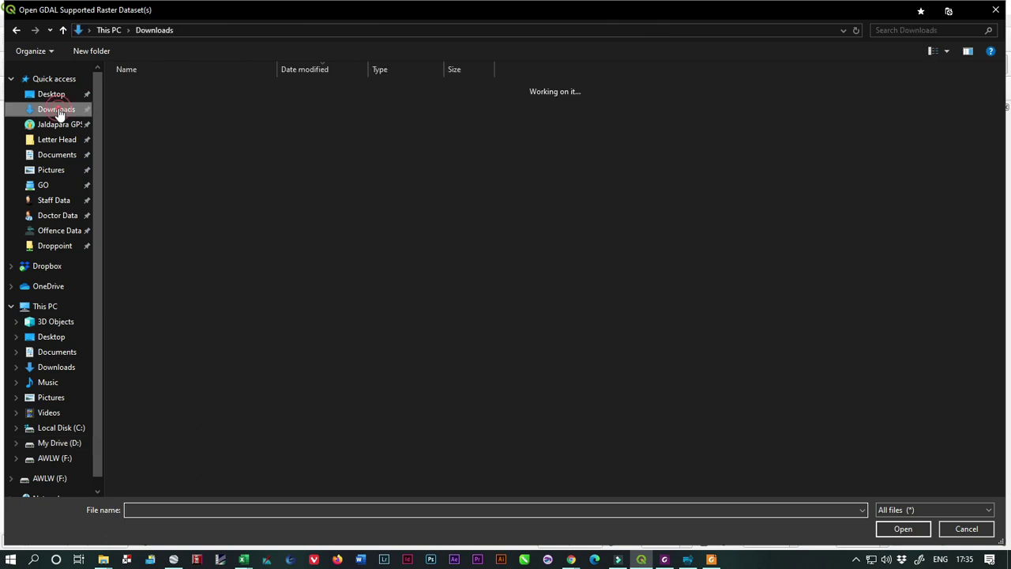
click(160, 106)
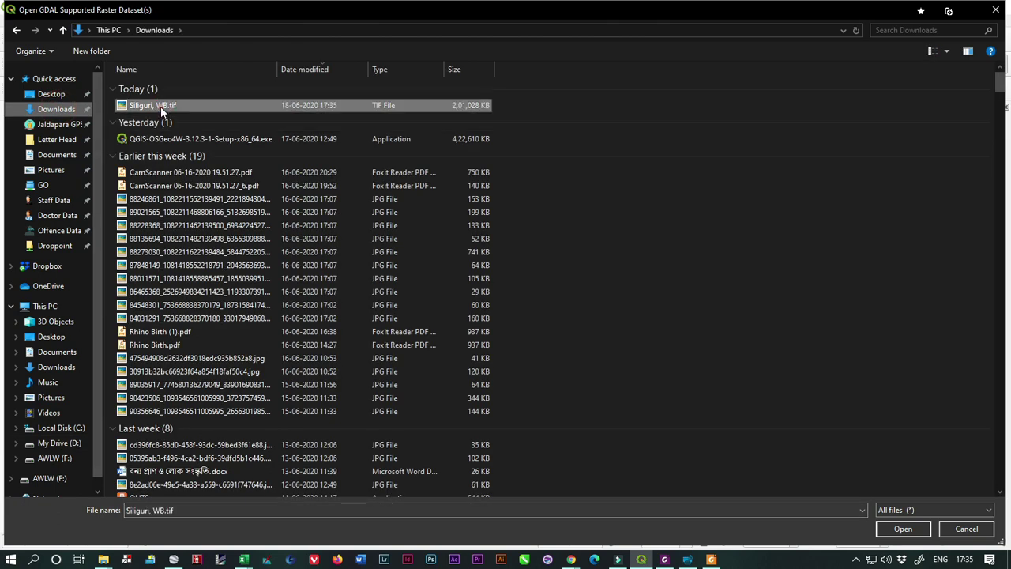
click(903, 528)
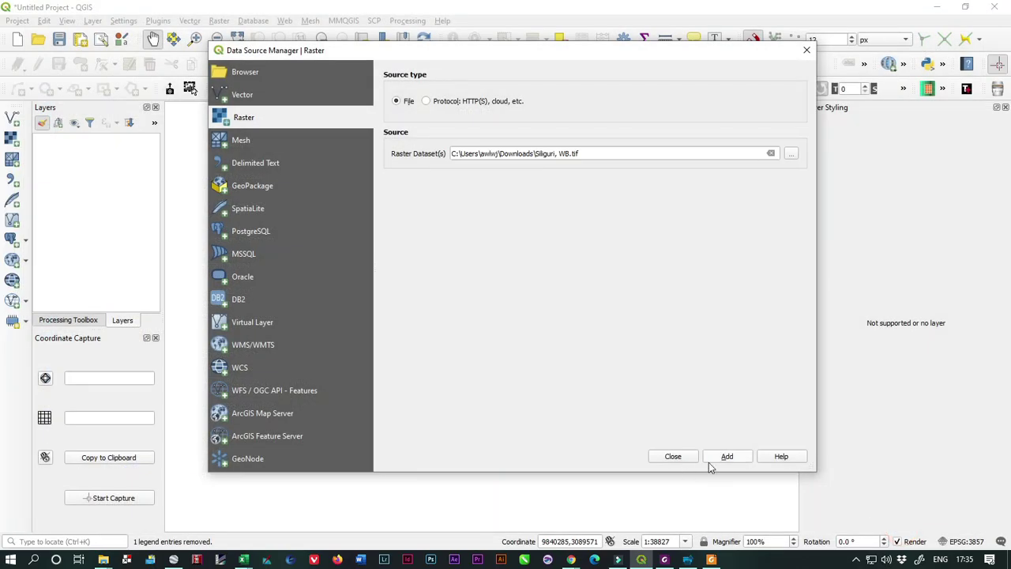
click(727, 457)
click(675, 459)
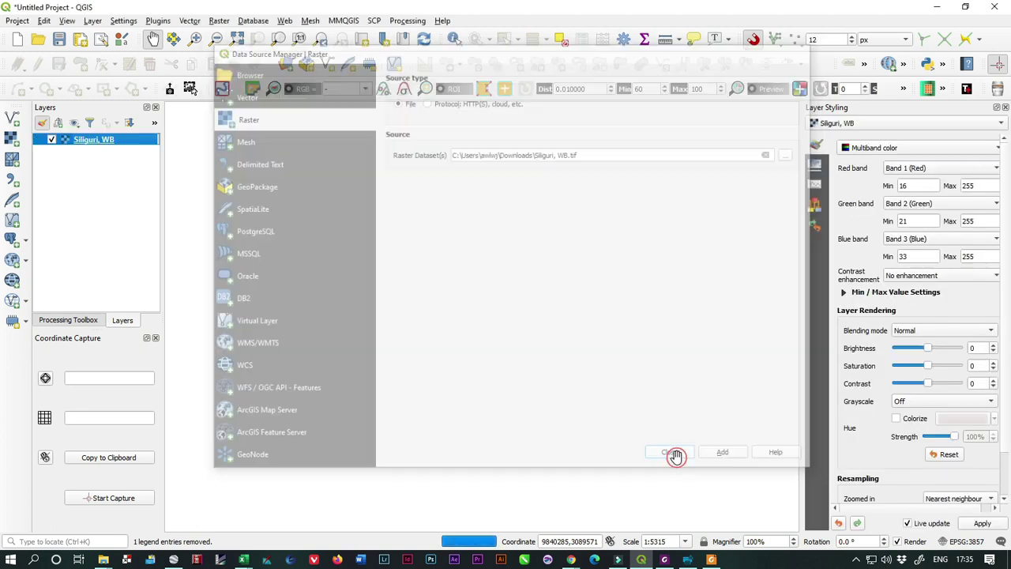
scroll(451, 319, down, 1)
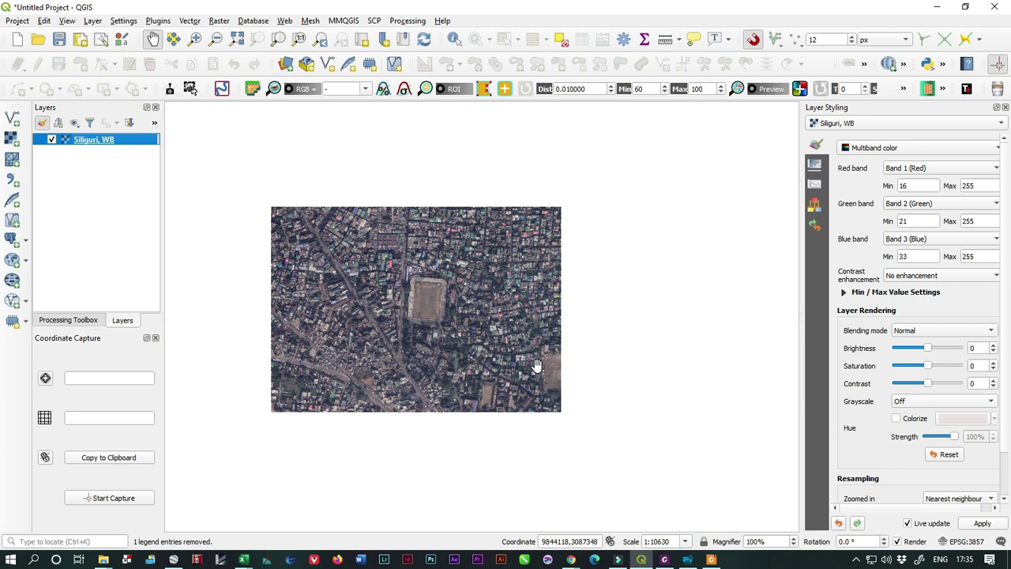
drag(447, 323, 516, 302)
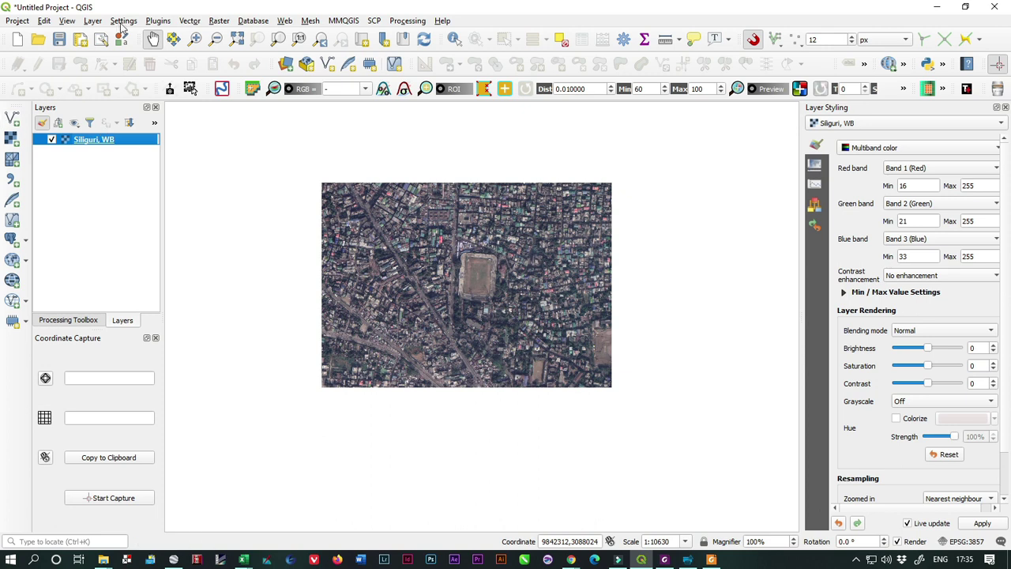
- Add an Open Street Map basemap layer with the Tile+ plugin
click(92, 21)
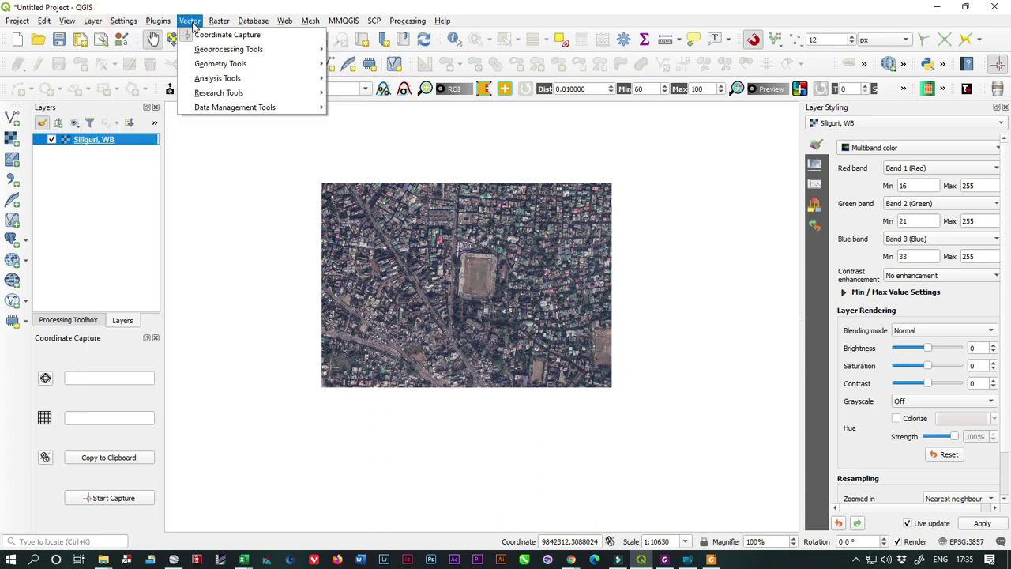
mouse_move(162, 22)
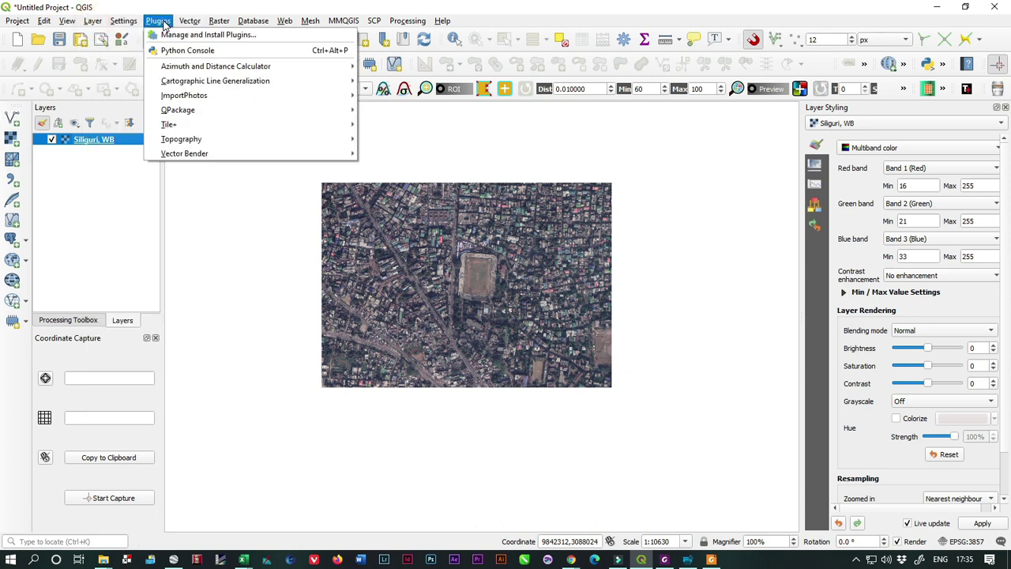
mouse_move(339, 111)
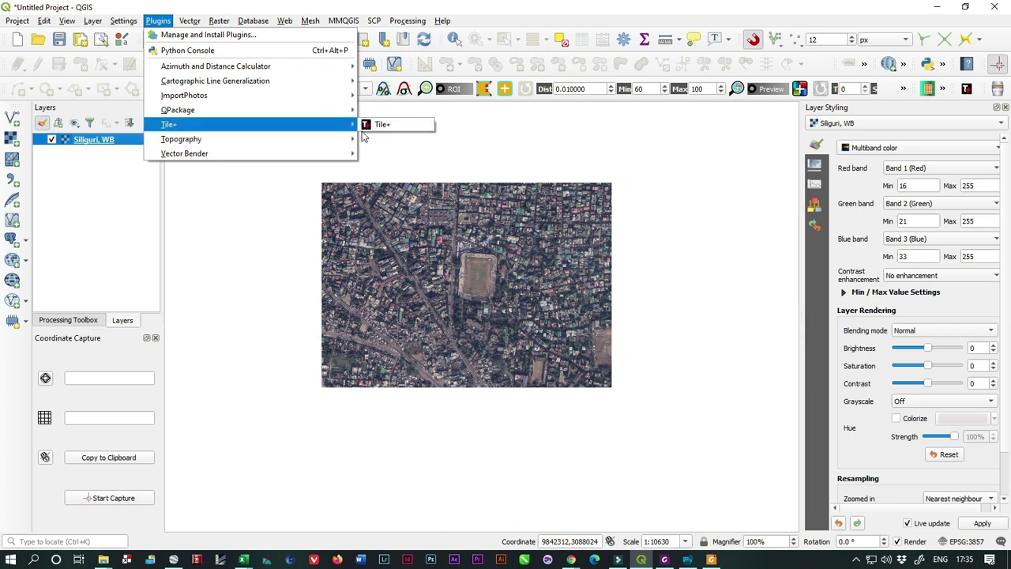
click(387, 124)
click(455, 209)
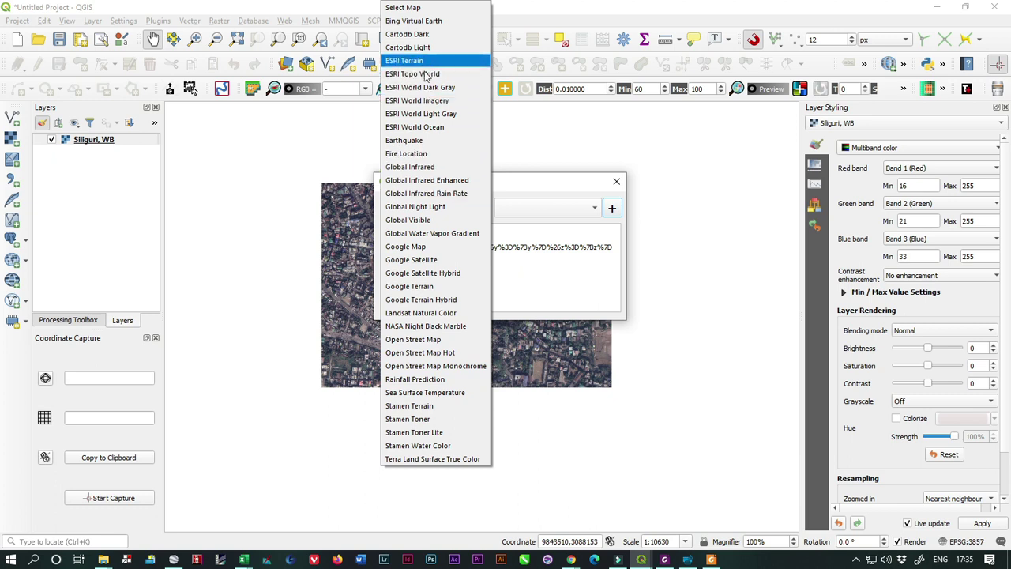
click(446, 343)
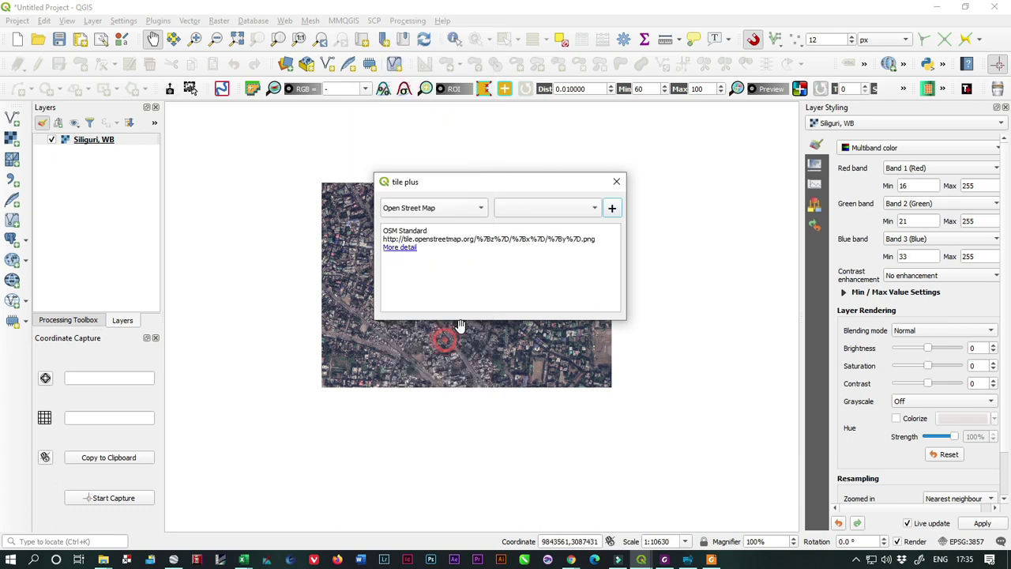
click(611, 208)
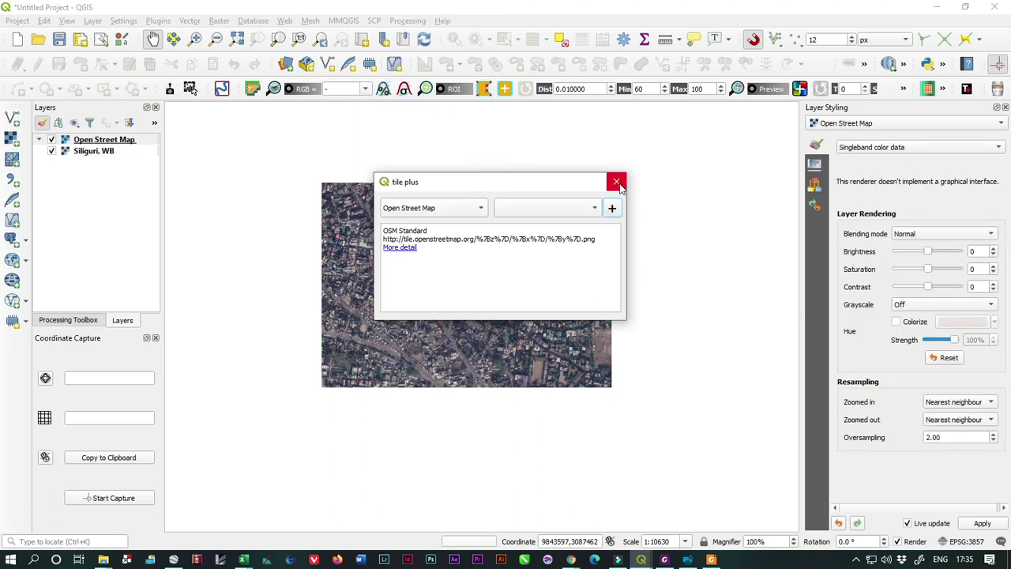
click(617, 182)
- Move Open Street Map below Siliguri, WB and frame the stadium over the street map
drag(103, 140, 90, 164)
scroll(528, 328, down, 1)
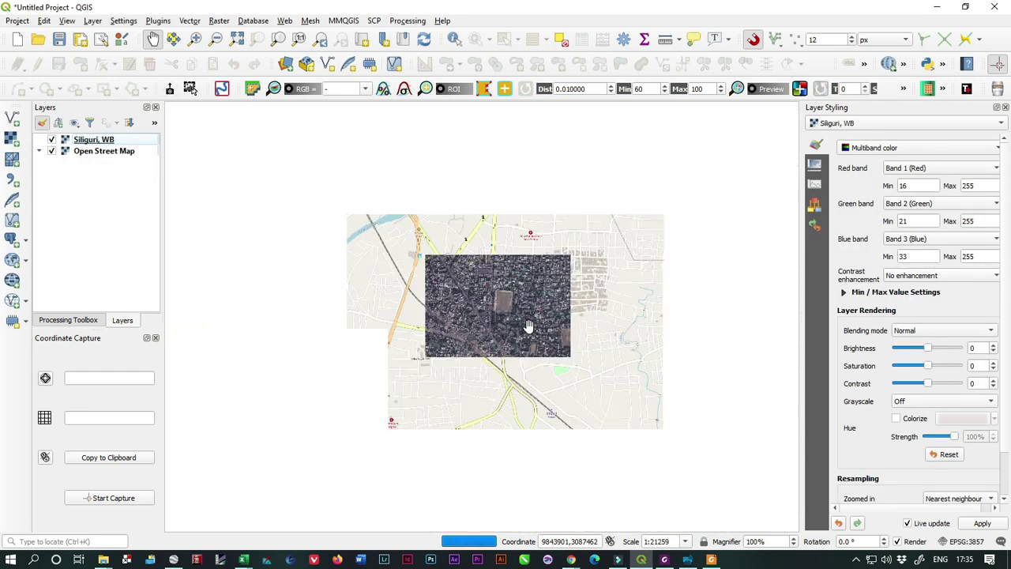
scroll(506, 293, down, 1)
scroll(561, 276, up, 1)
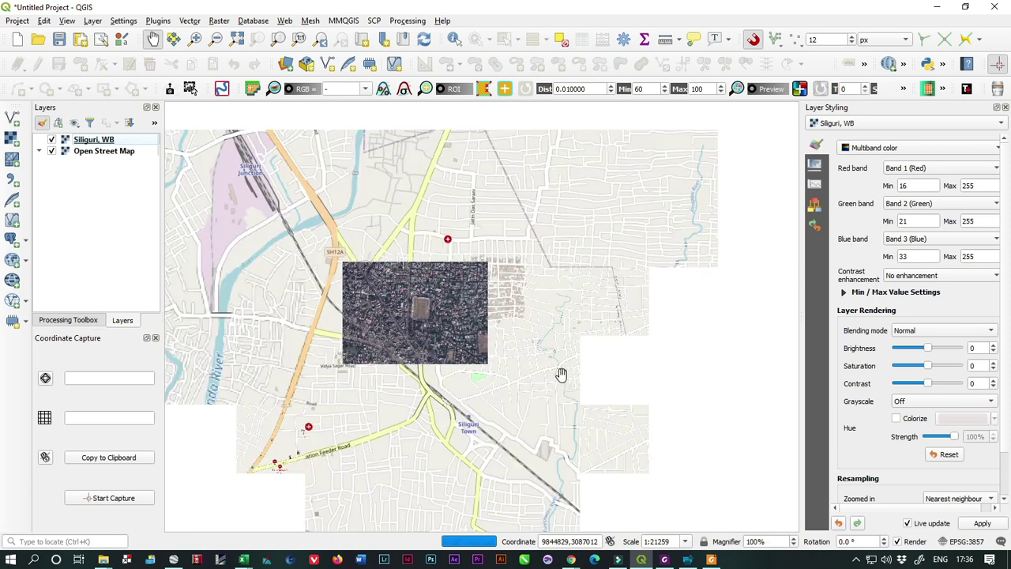
scroll(436, 388, up, 1)
drag(385, 310, 405, 348)
scroll(406, 287, up, 1)
scroll(474, 305, down, 1)
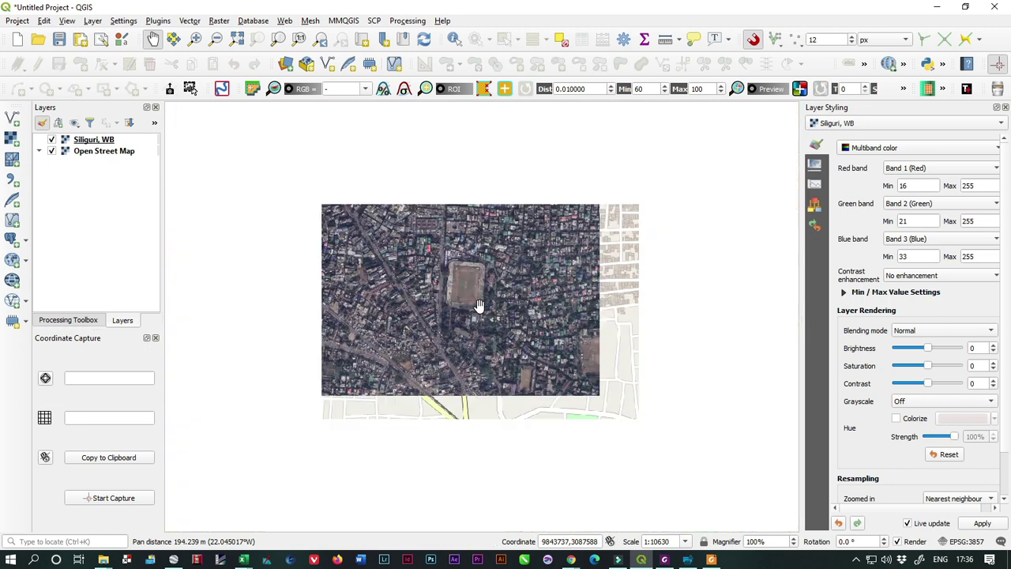